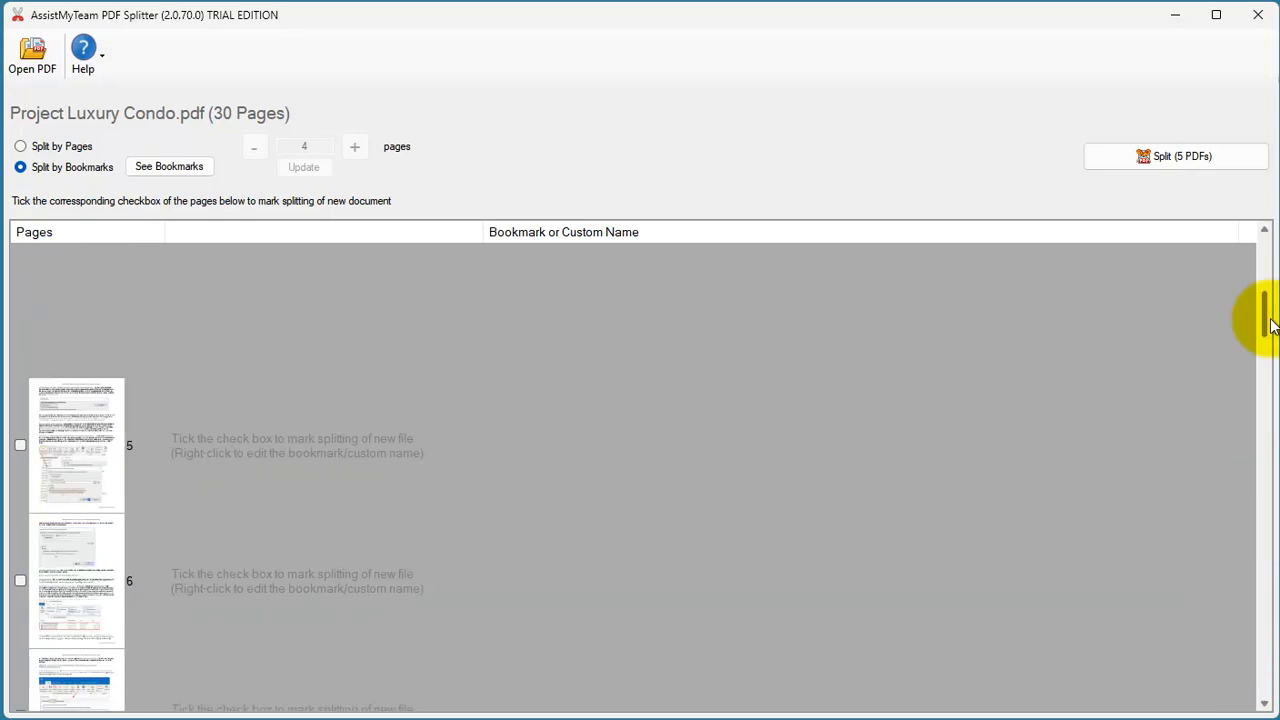
Switch the split mode to pages and update the split interval to 5 pages per file
left_click(674, 318)
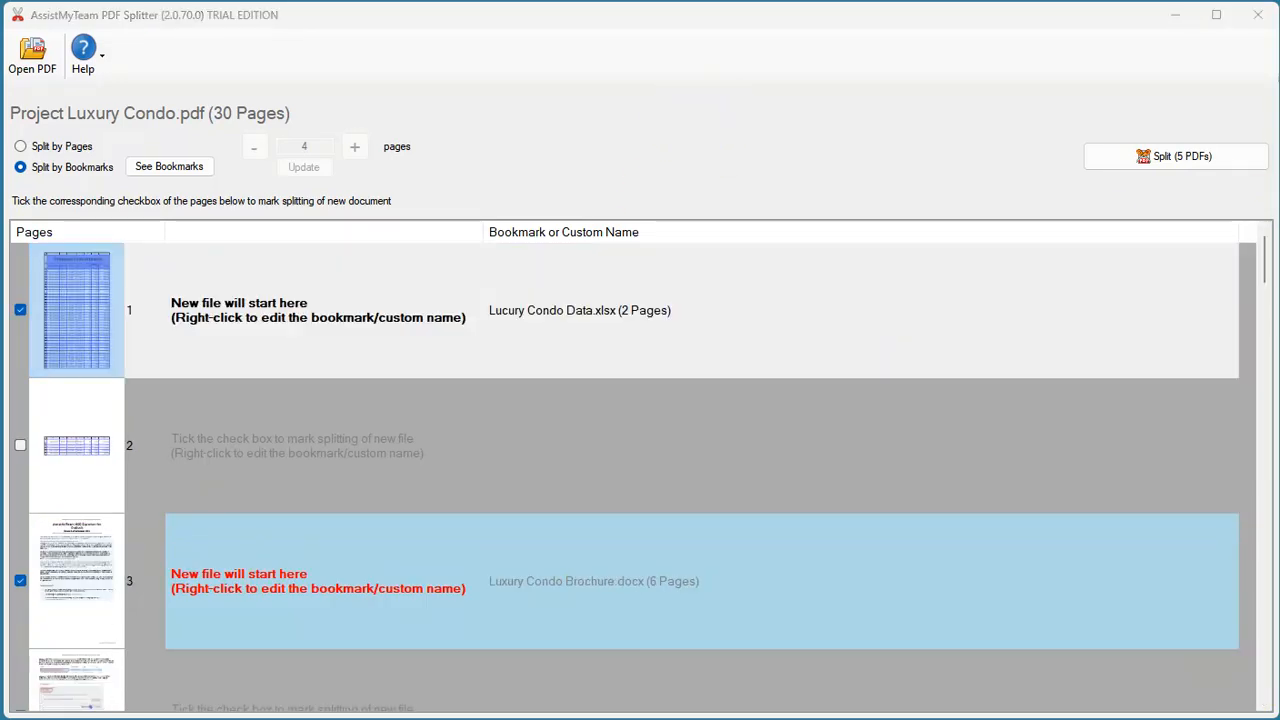
left_click(69, 148)
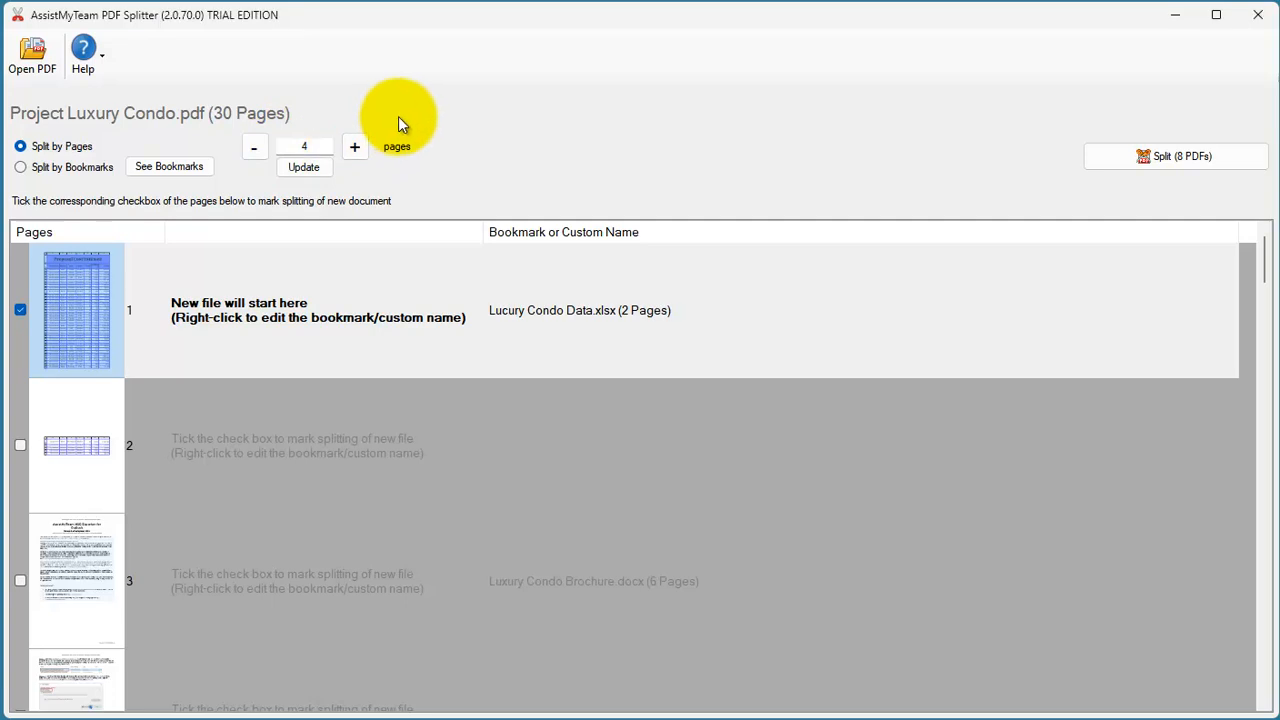
left_click(311, 148)
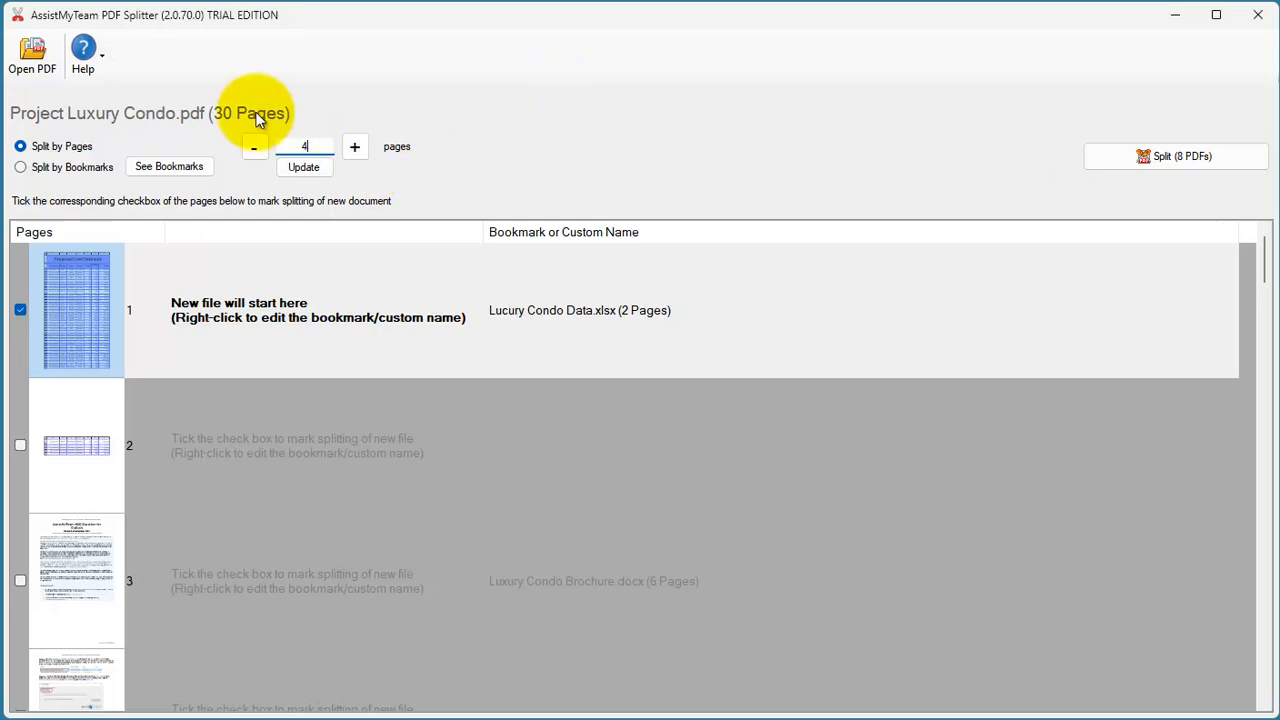
left_click(354, 147)
left_click(303, 167)
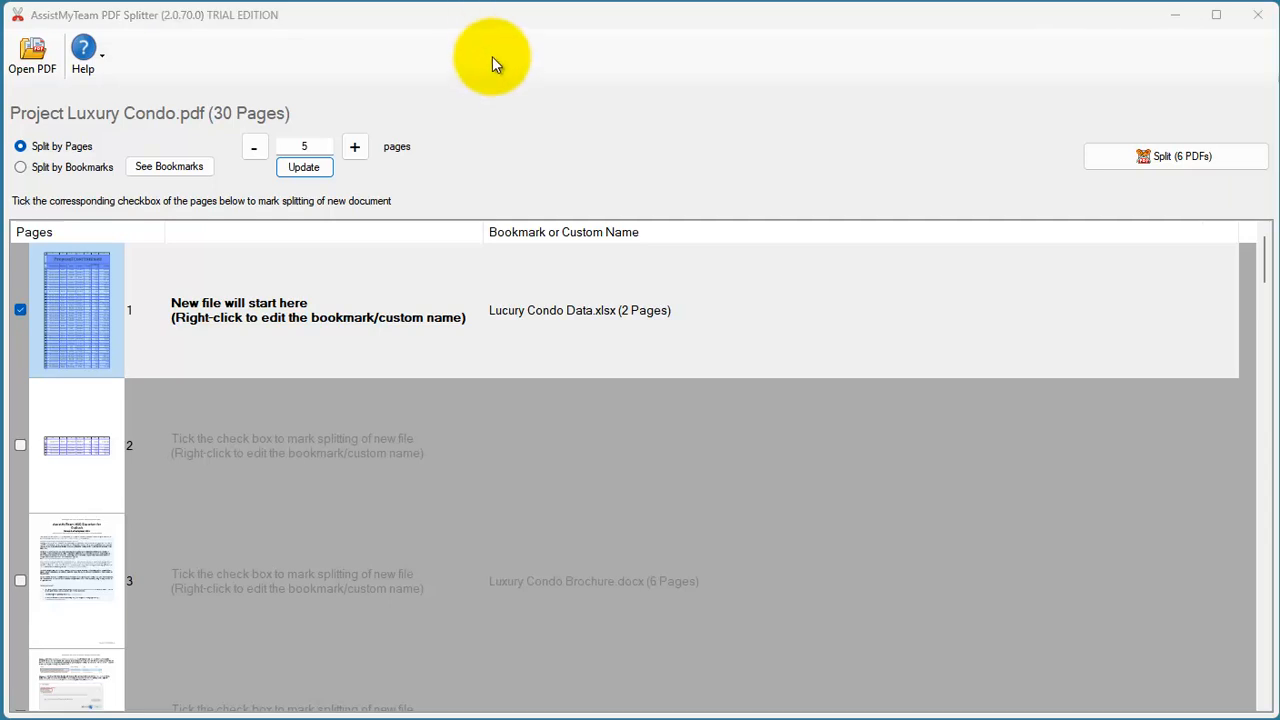
Start the split, choosing the Iteration suffix for file names and the Project A folder inside Desktop\pdf as the destination
left_click(1167, 160)
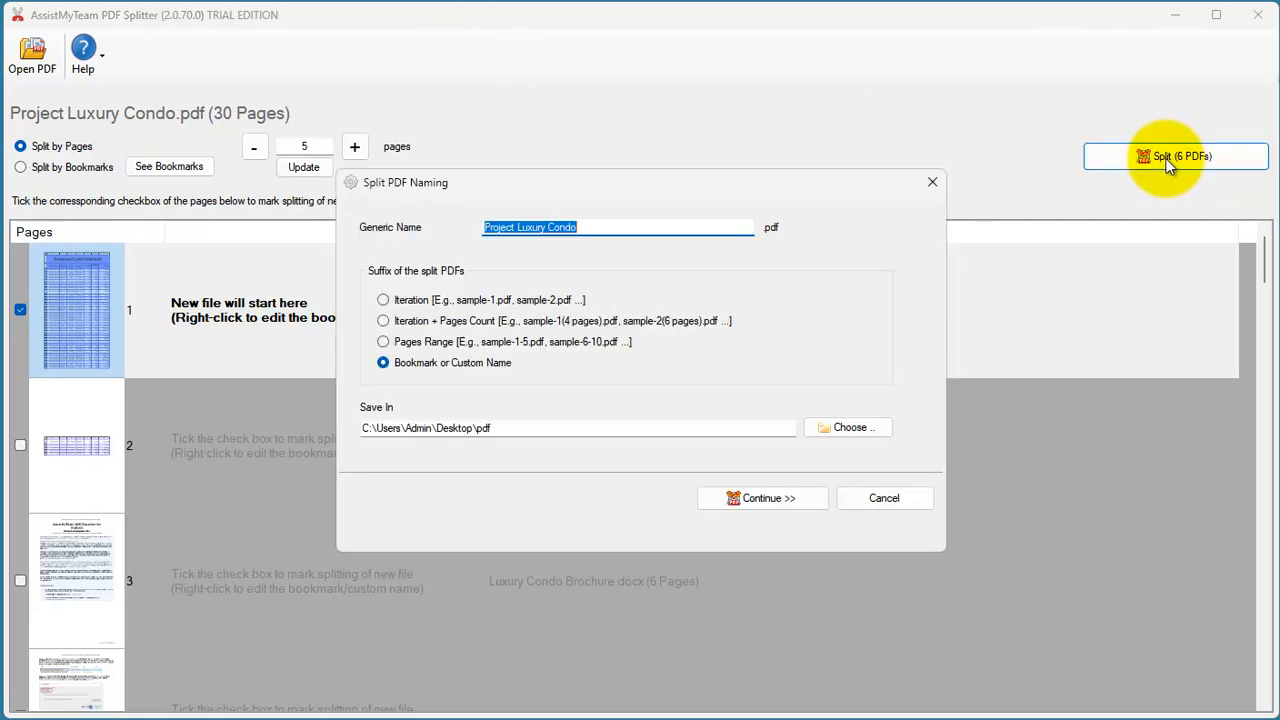
left_click(456, 300)
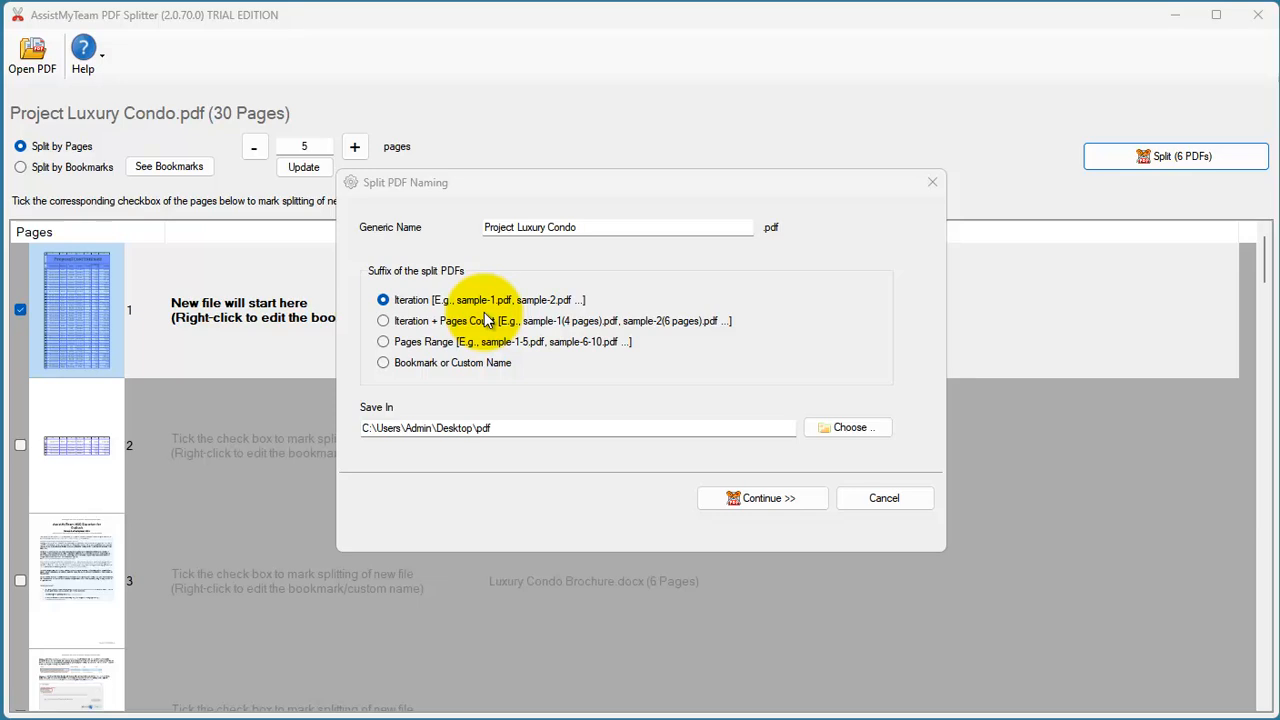
left_click(440, 304)
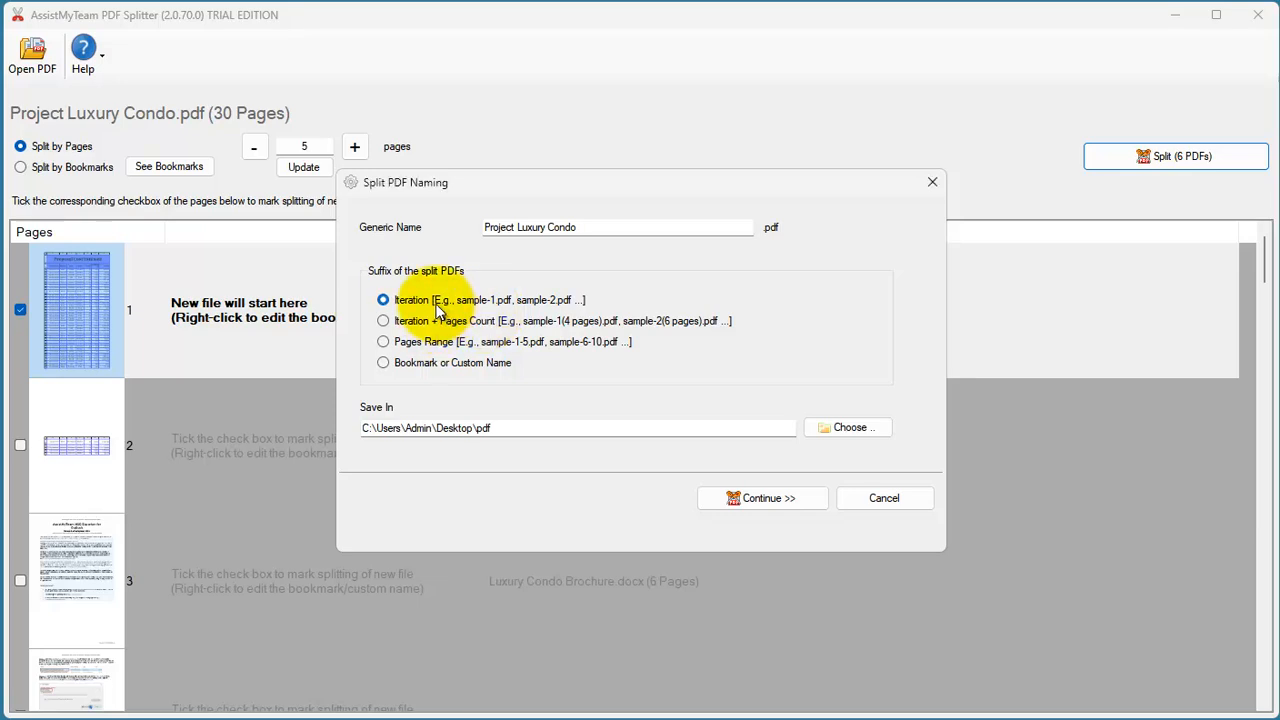
left_click(845, 428)
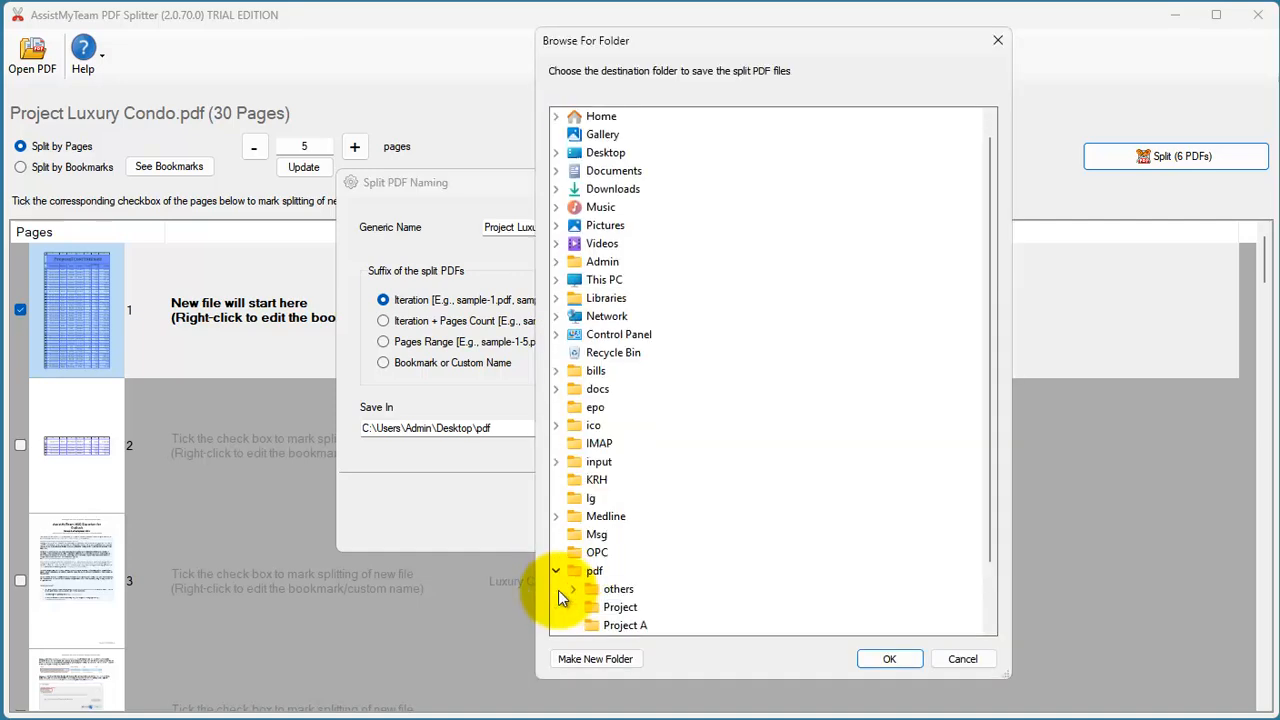
left_click(628, 625)
left_click(882, 657)
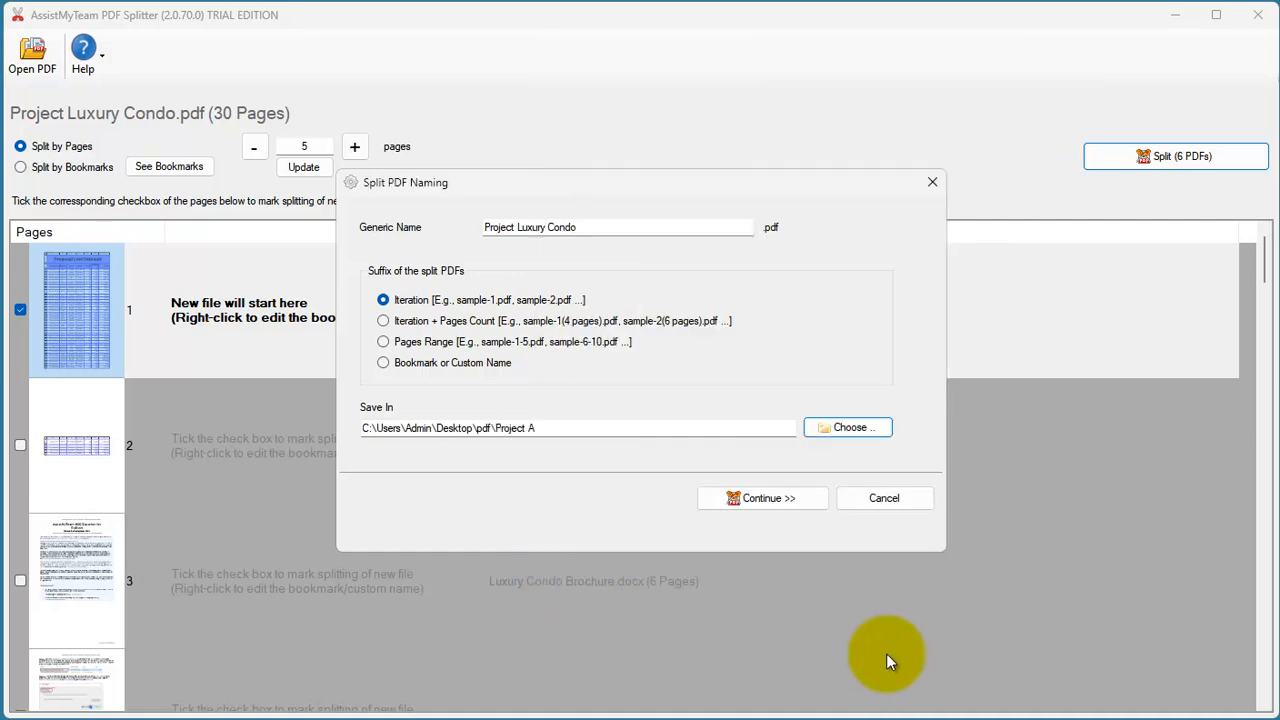
Run the page-based split, dismiss the completion notice, and select the resulting PDFs in the Project A folder in File Explorer
left_click(769, 497)
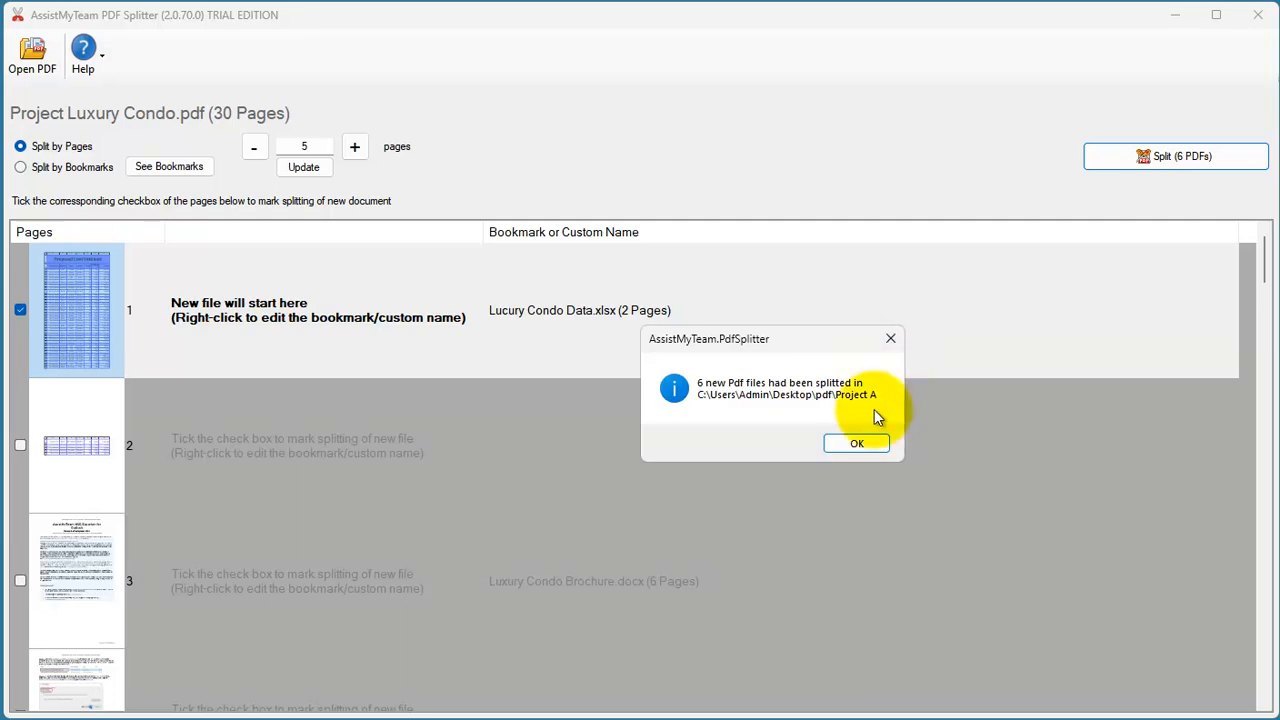
left_click(857, 444)
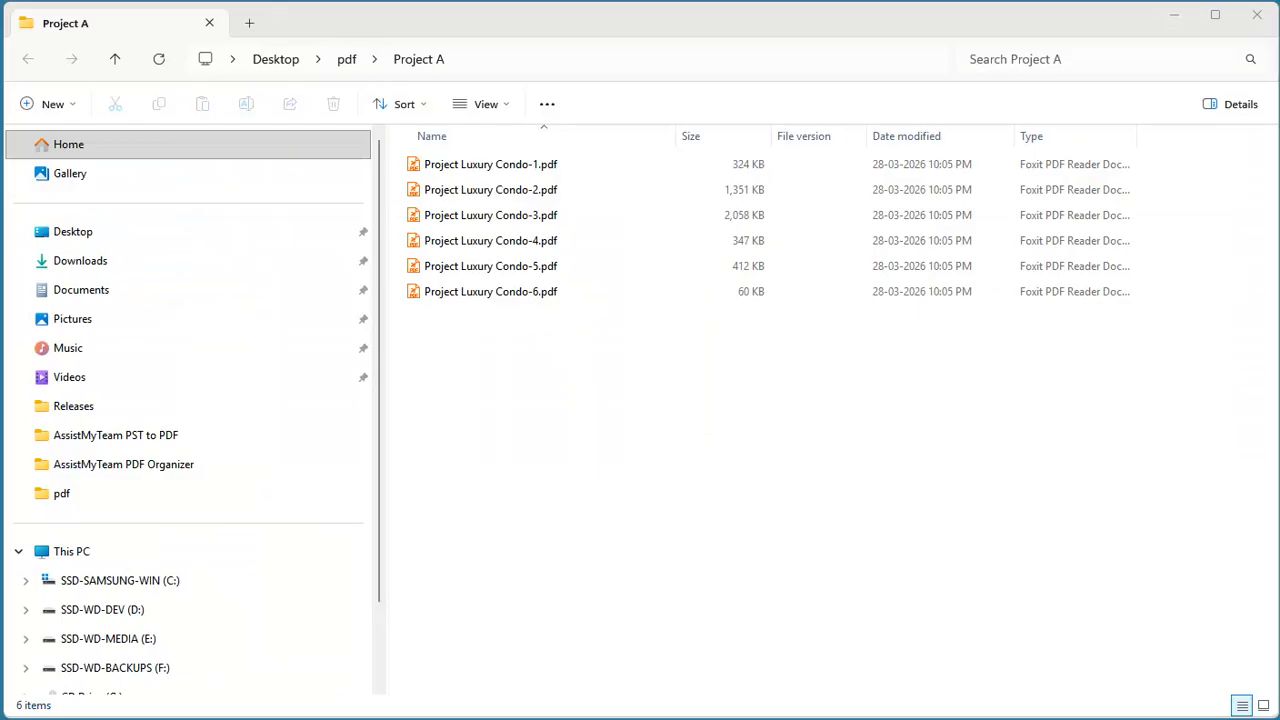
left_click_drag(567, 338, 484, 163)
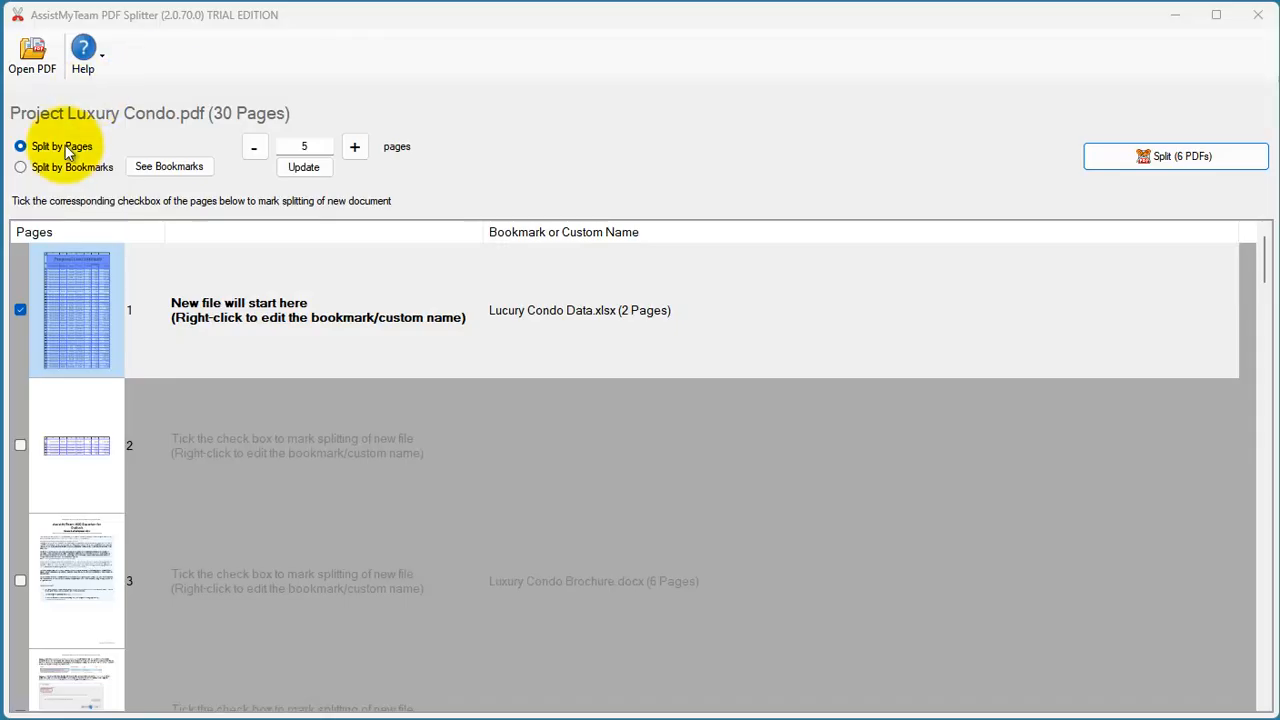
Back in PDF Splitter, switch the split mode to bookmarks and open the document's bookmark list
left_click(62, 168)
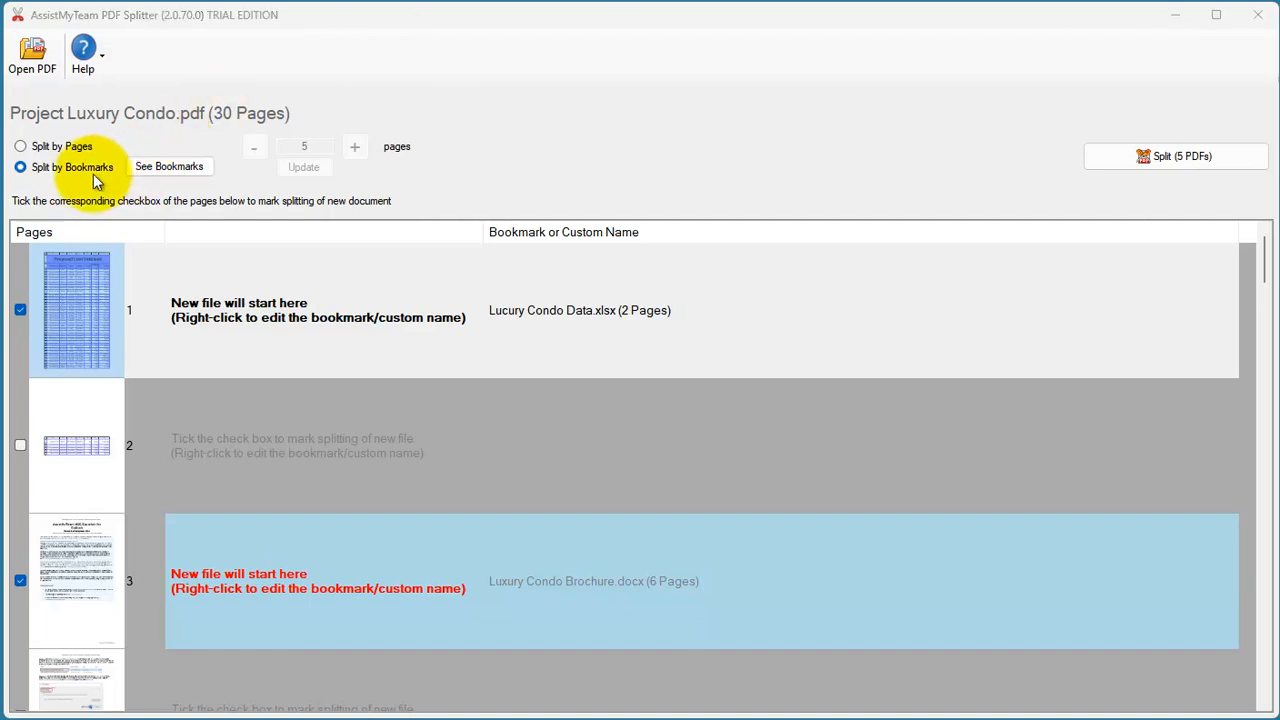
left_click(242, 132)
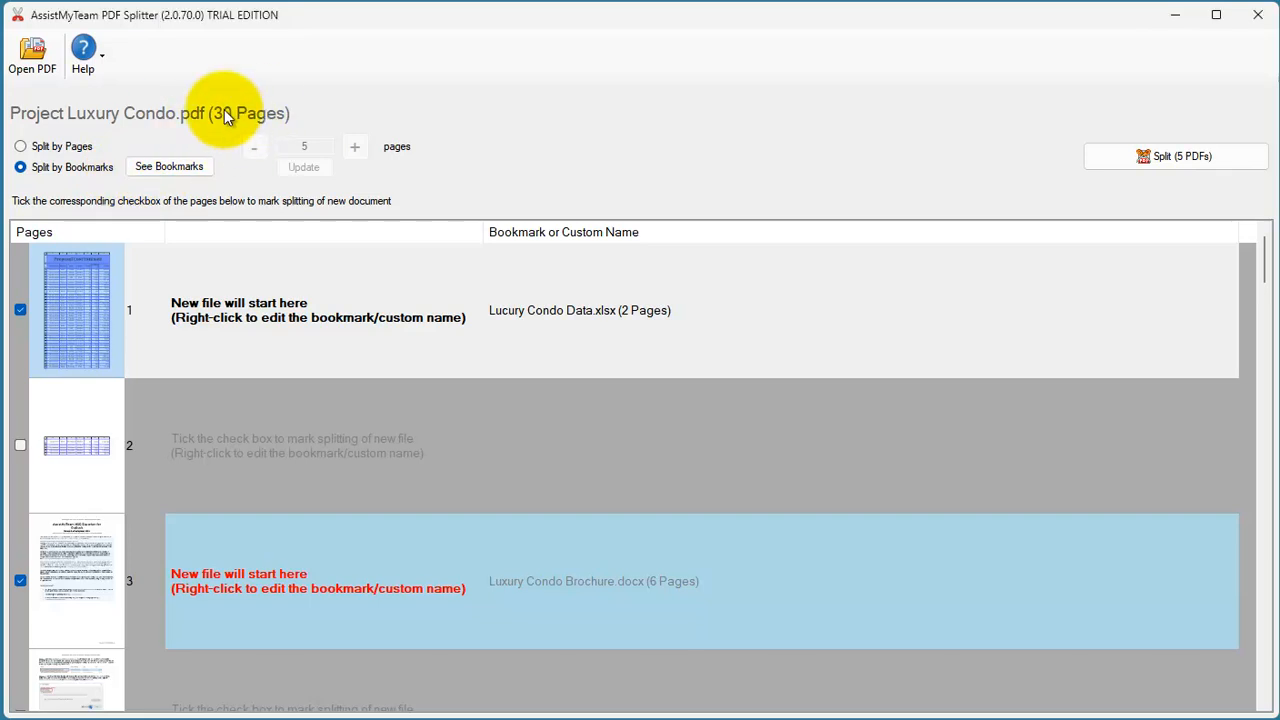
left_click(181, 170)
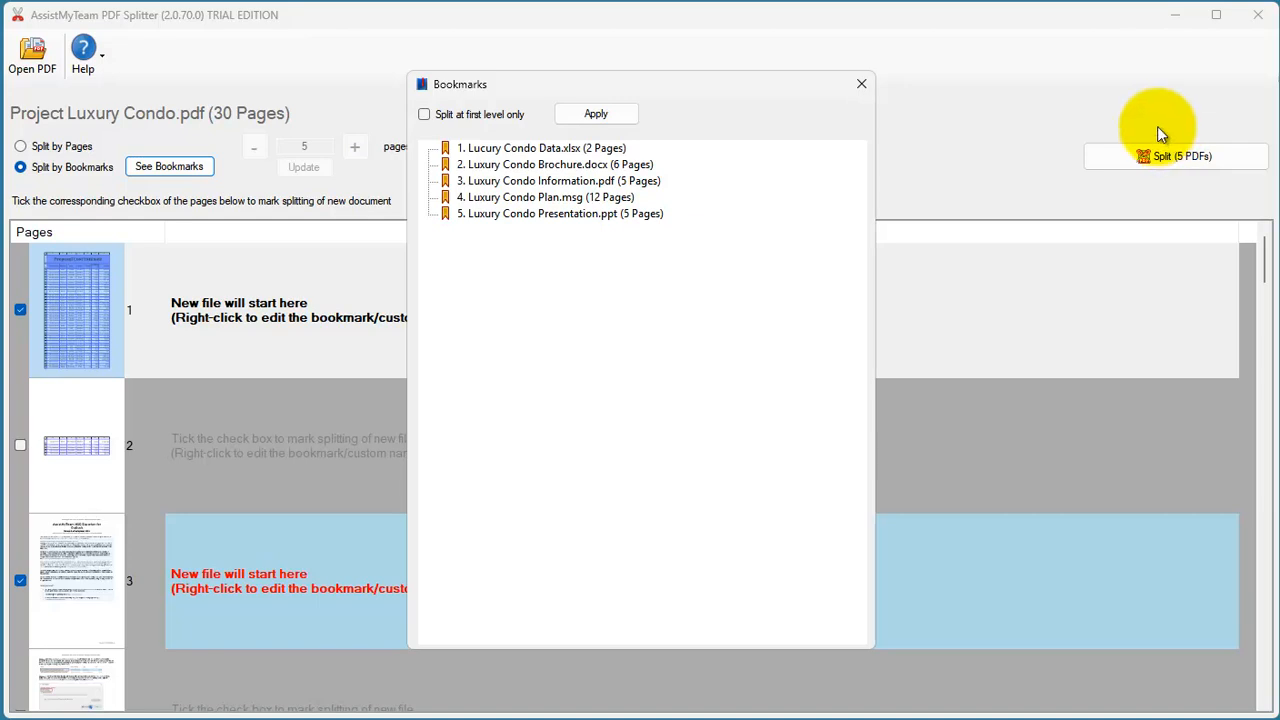
left_click(686, 108)
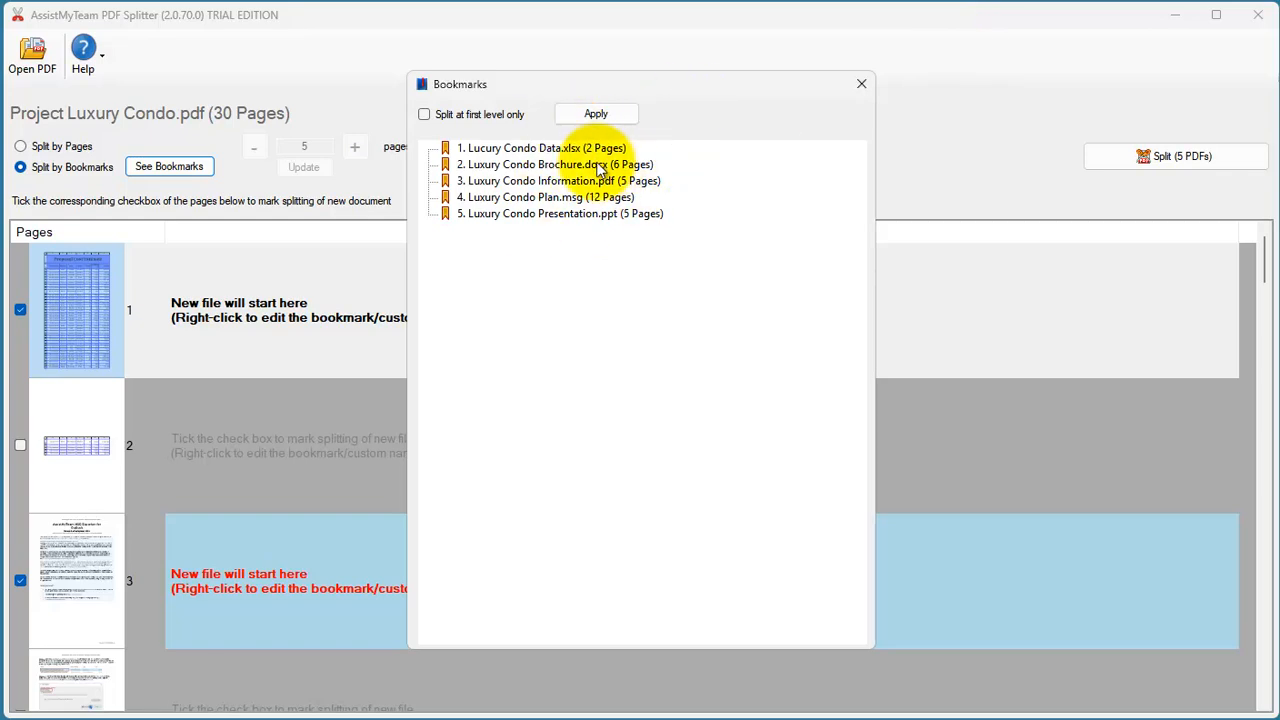
Review the document's bookmarks one by one, from the Data.xlsx entry to the Presentation.ppt entry, and close the list
left_click(482, 210)
left_click(486, 149)
left_click(494, 208)
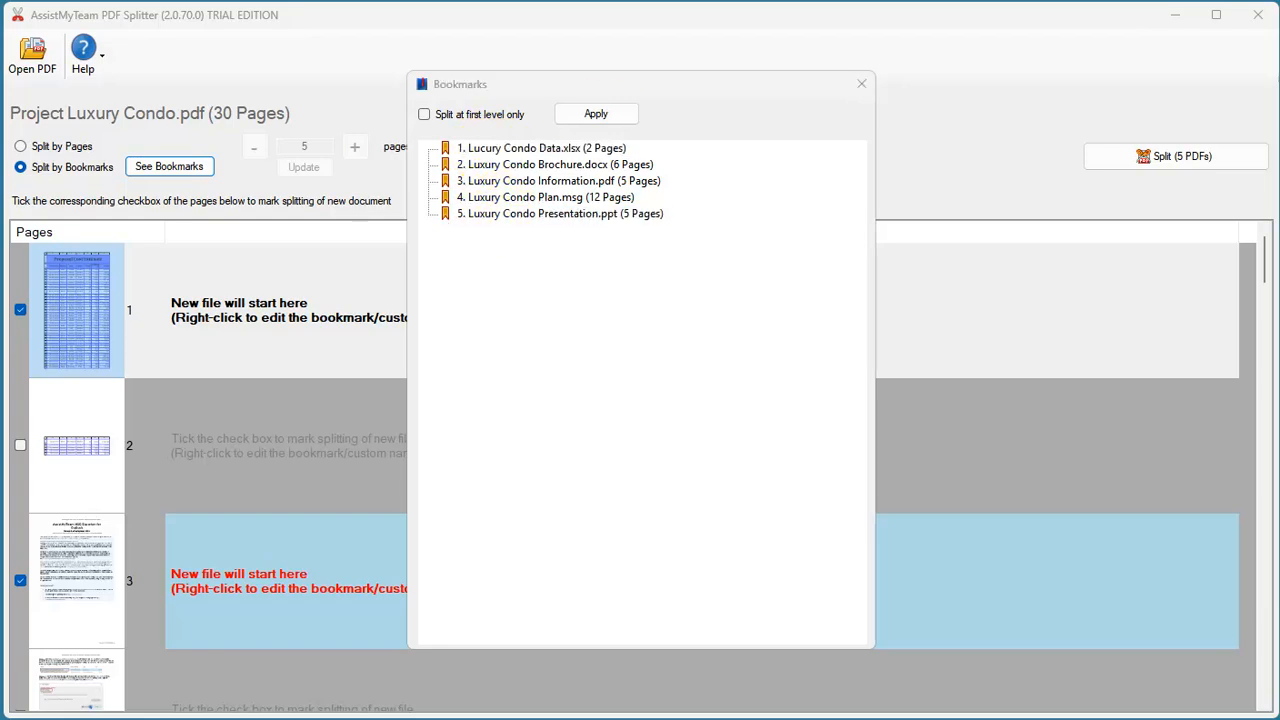
left_click(578, 150)
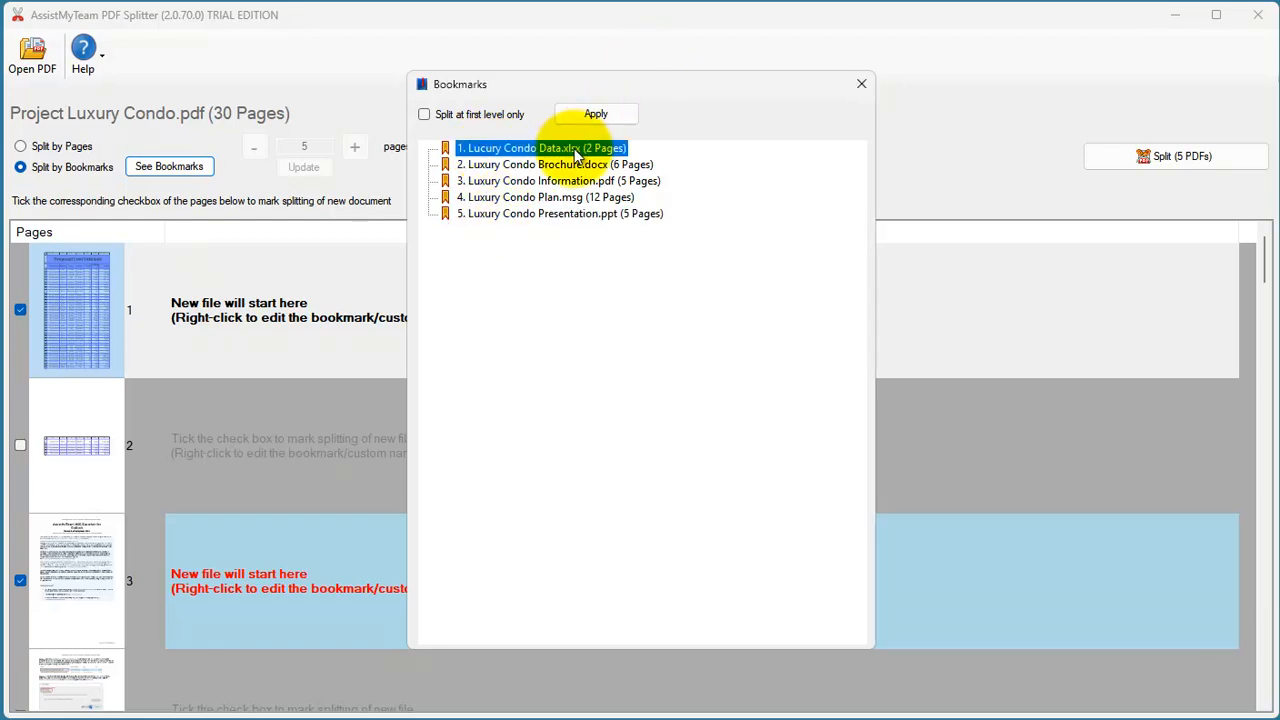
left_click(575, 168)
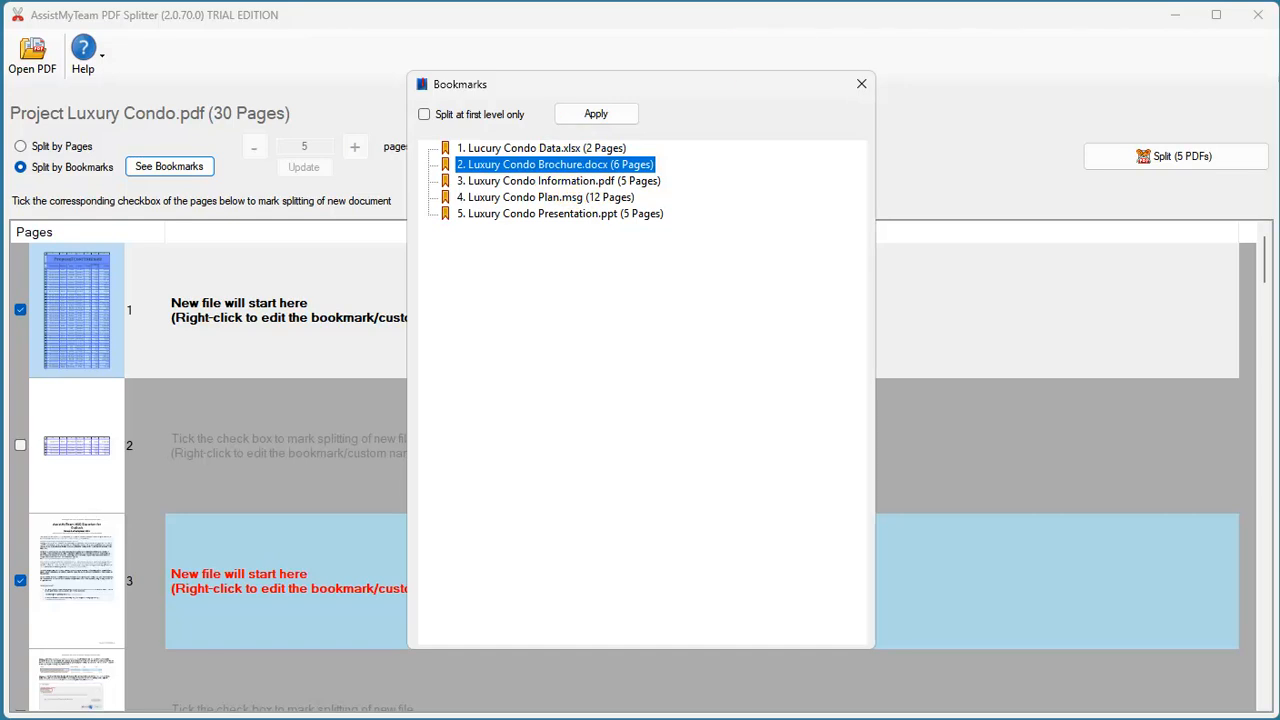
left_click(490, 181)
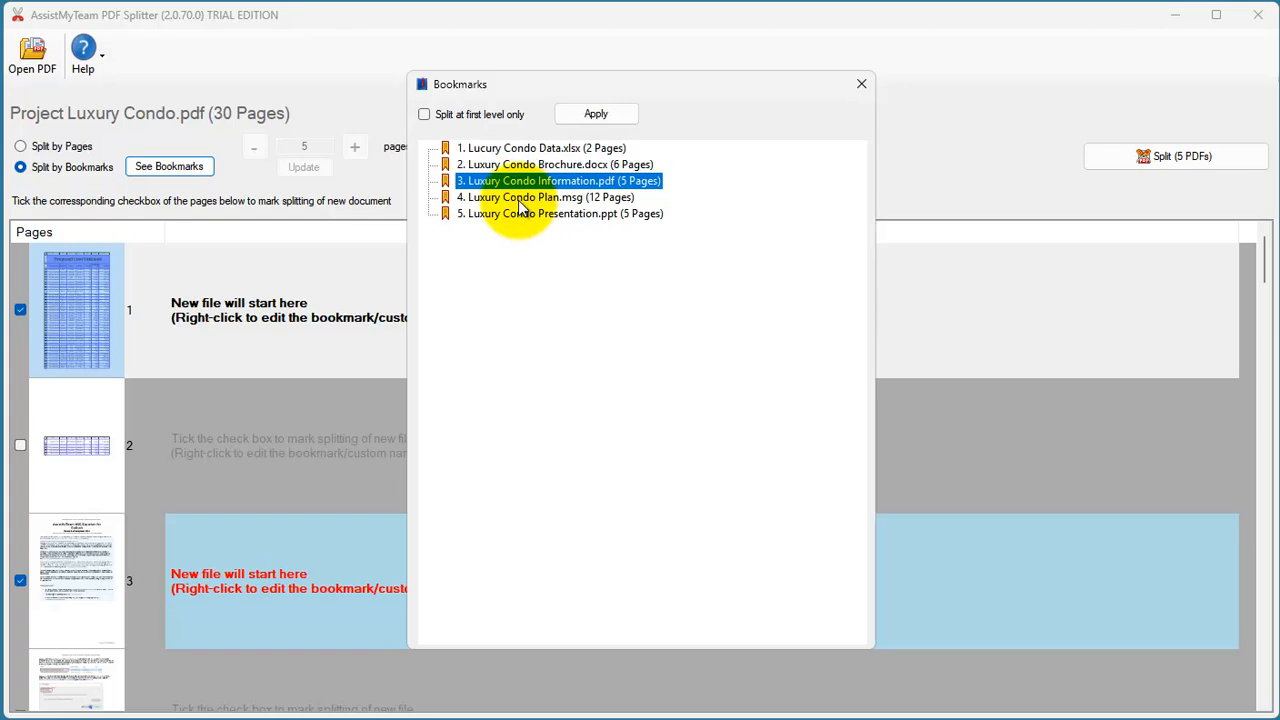
left_click(521, 200)
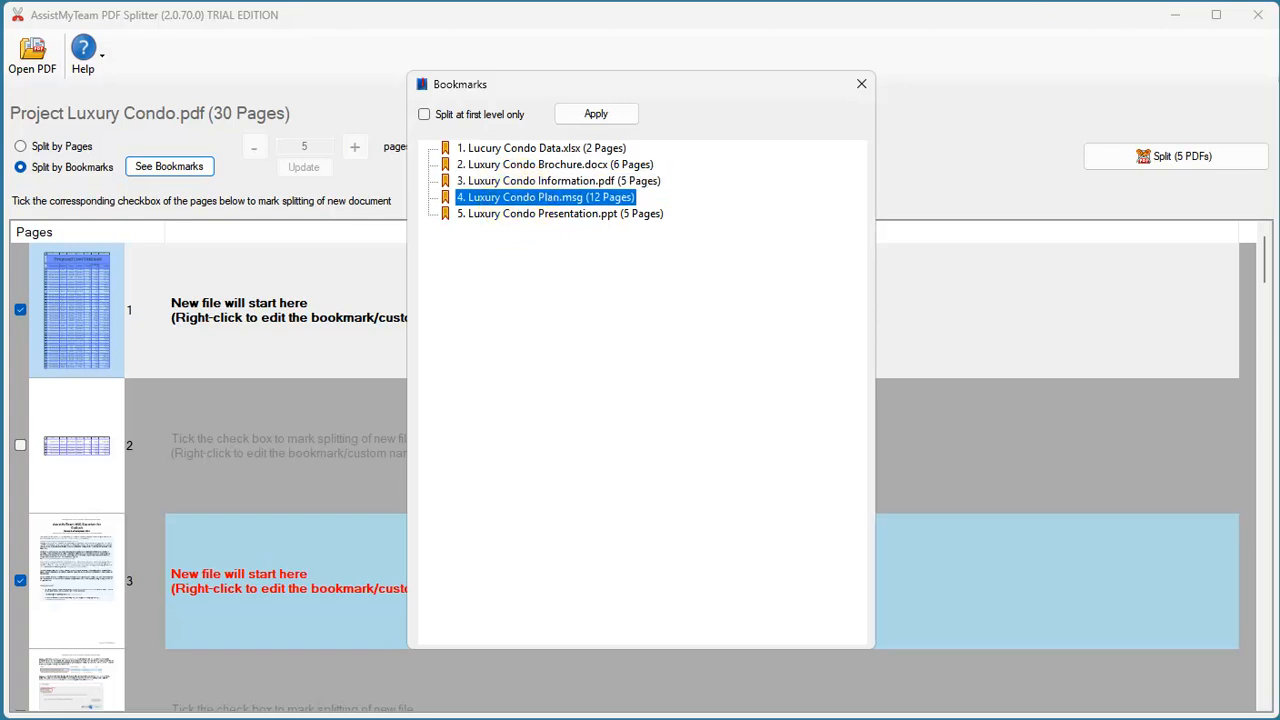
left_click(552, 215)
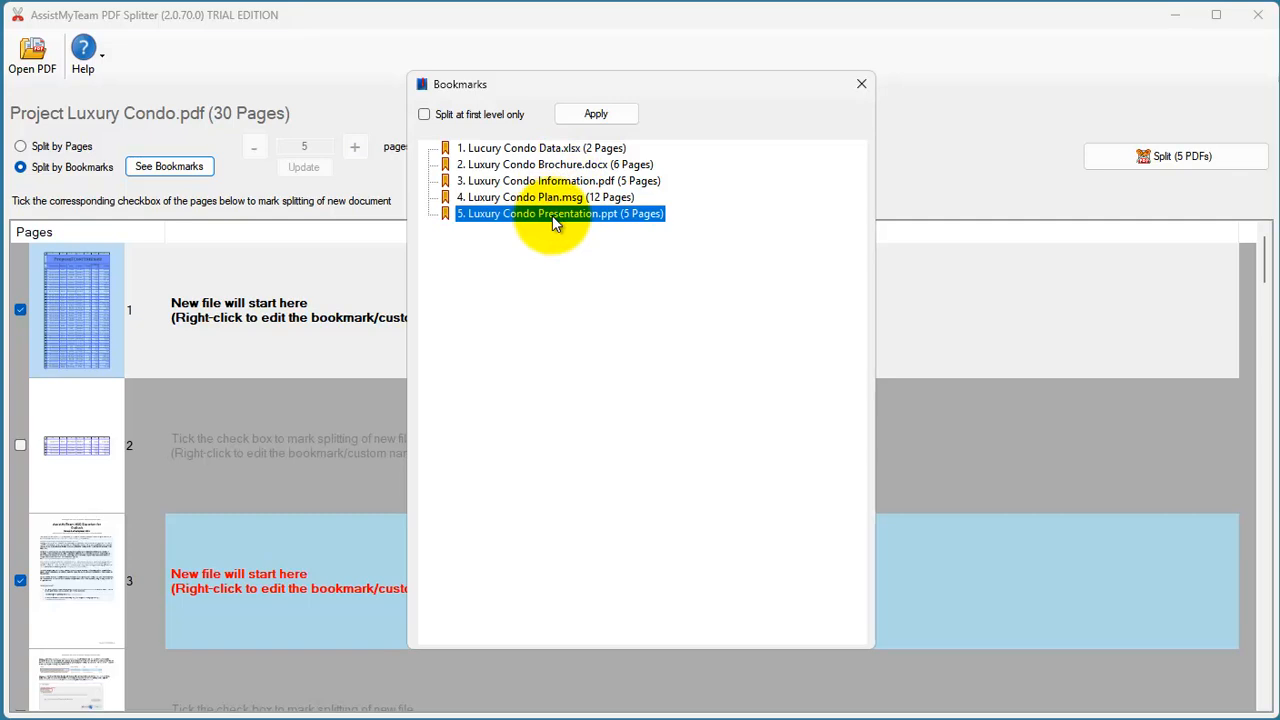
left_click(860, 84)
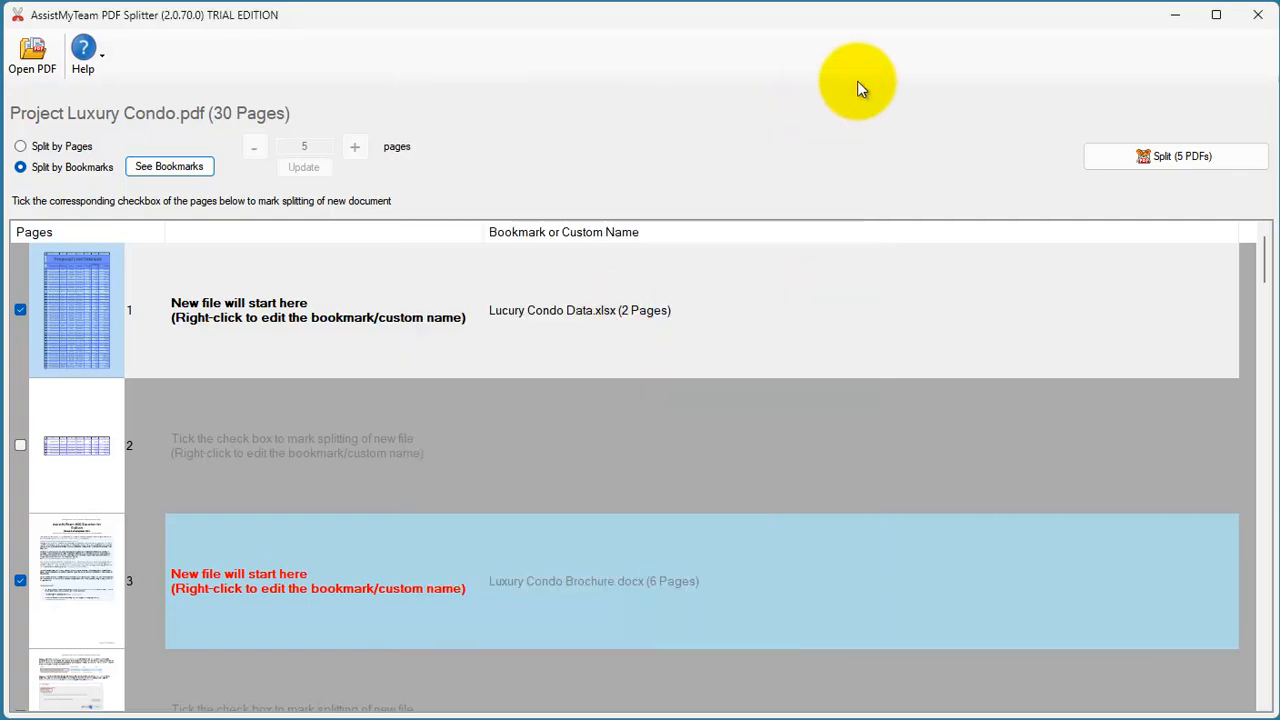
Open the bookmark name of page 1 for editing and accept the existing name
left_click(612, 317)
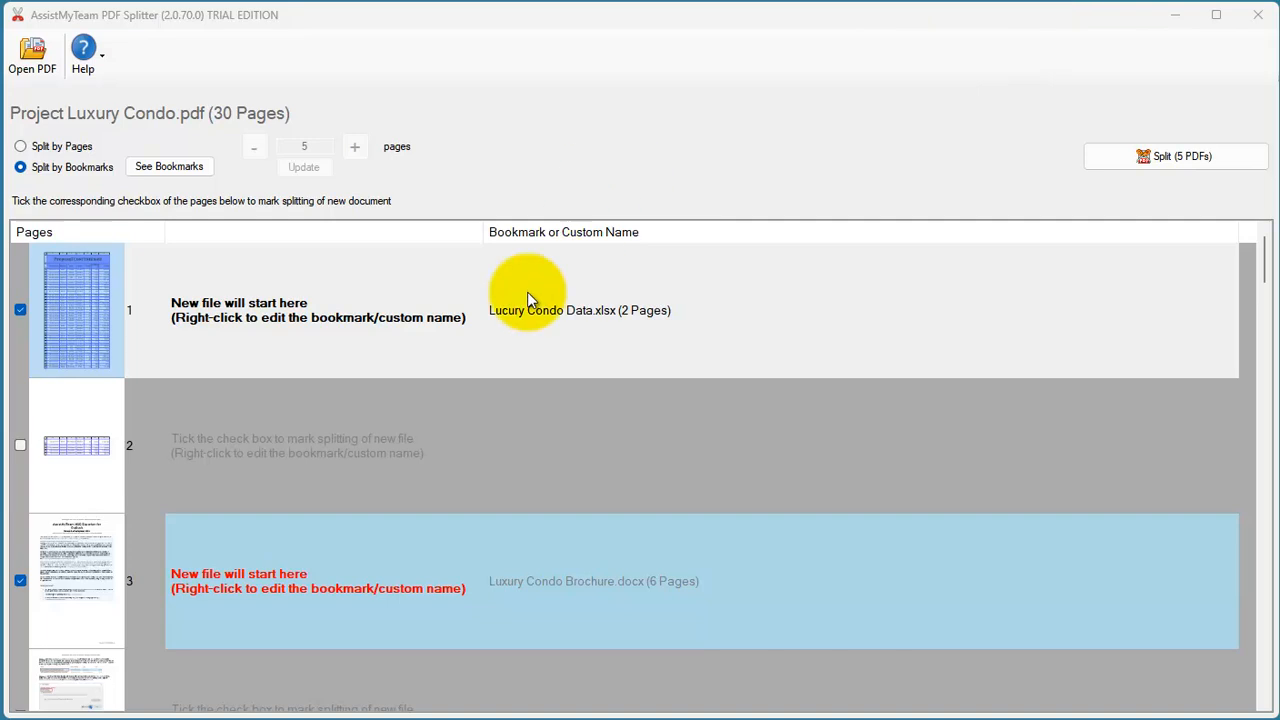
right_click(564, 312)
left_click(612, 344)
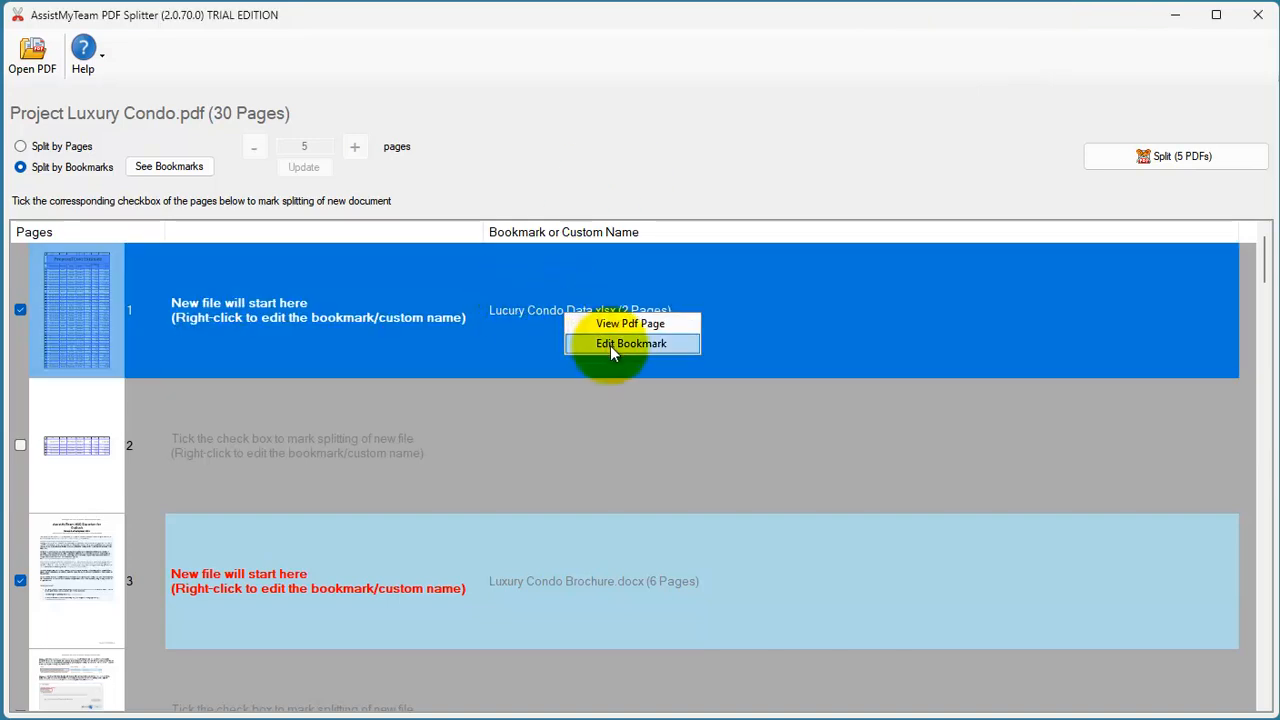
left_click(838, 512)
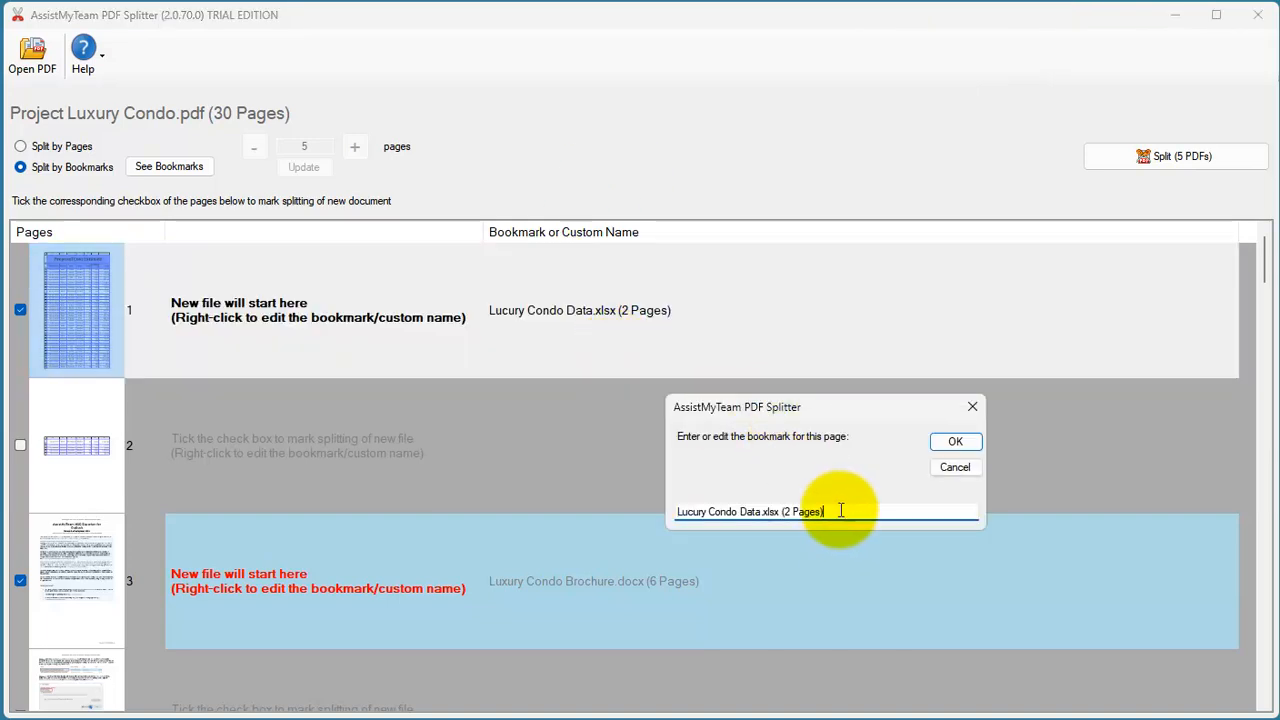
left_click(955, 443)
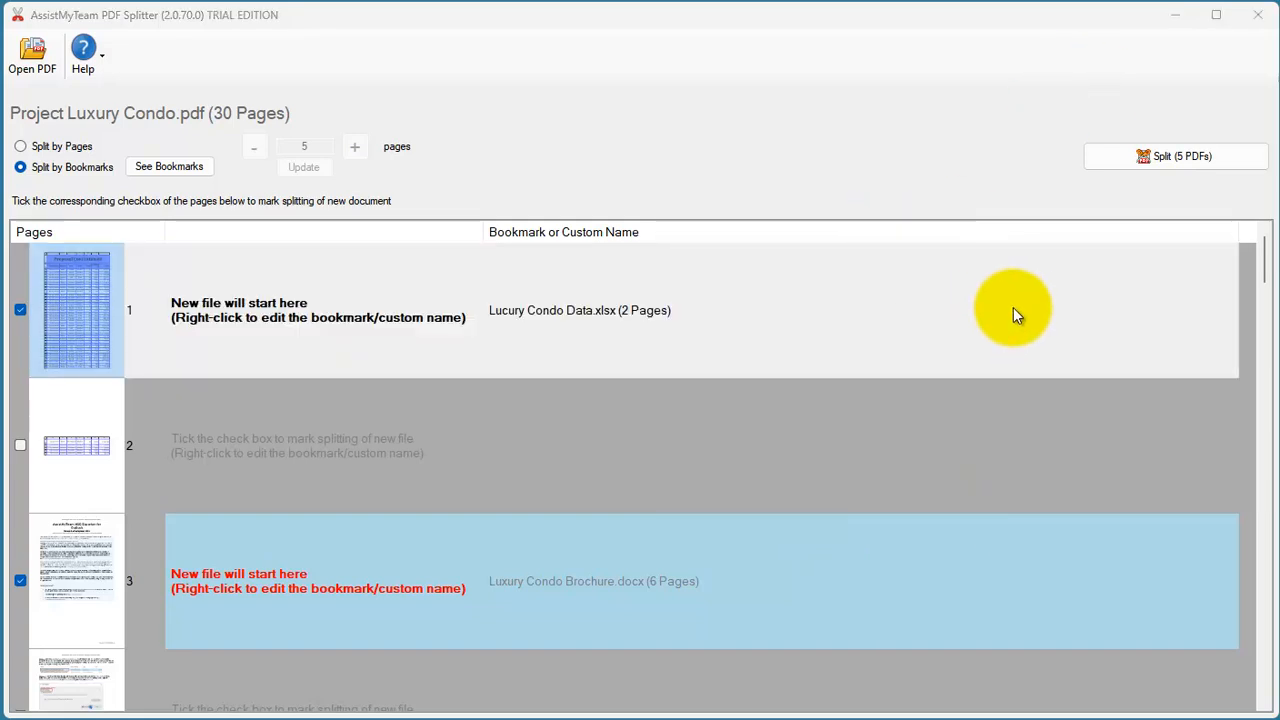
Split the PDF by bookmarks into the Project A folder, using the Bookmark or Custom Name suffix
left_click(1172, 156)
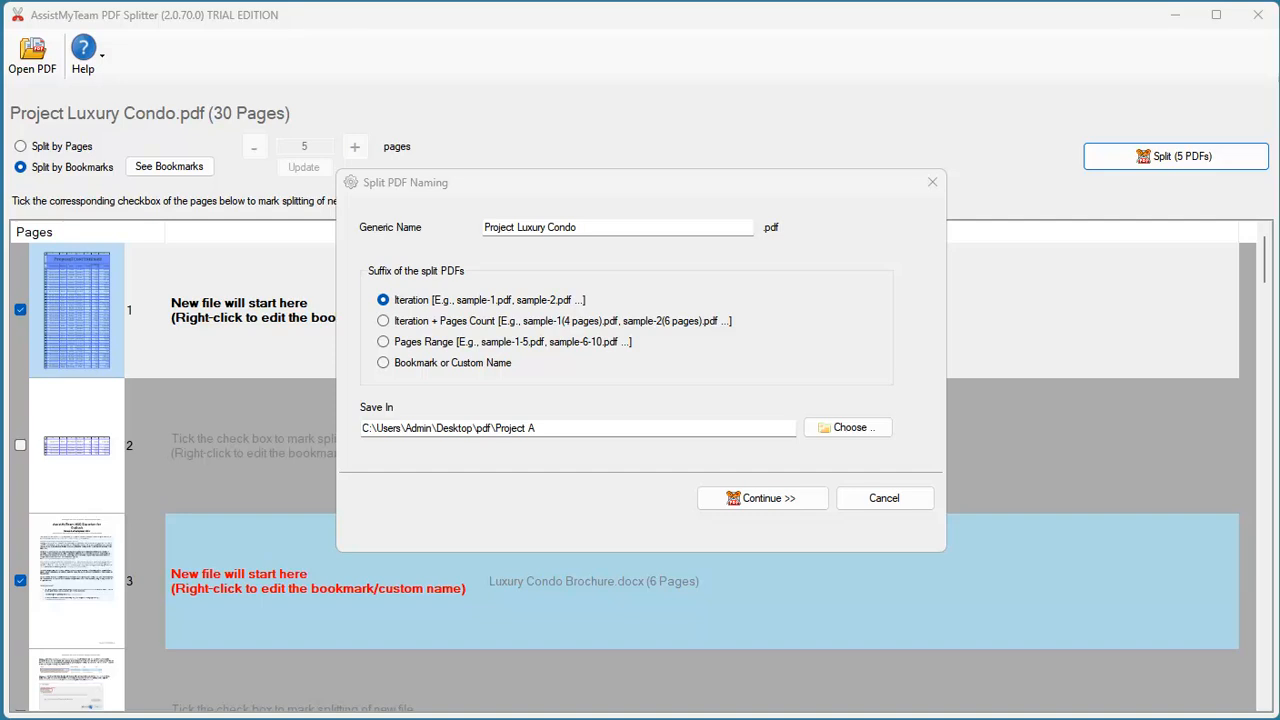
left_click(560, 183)
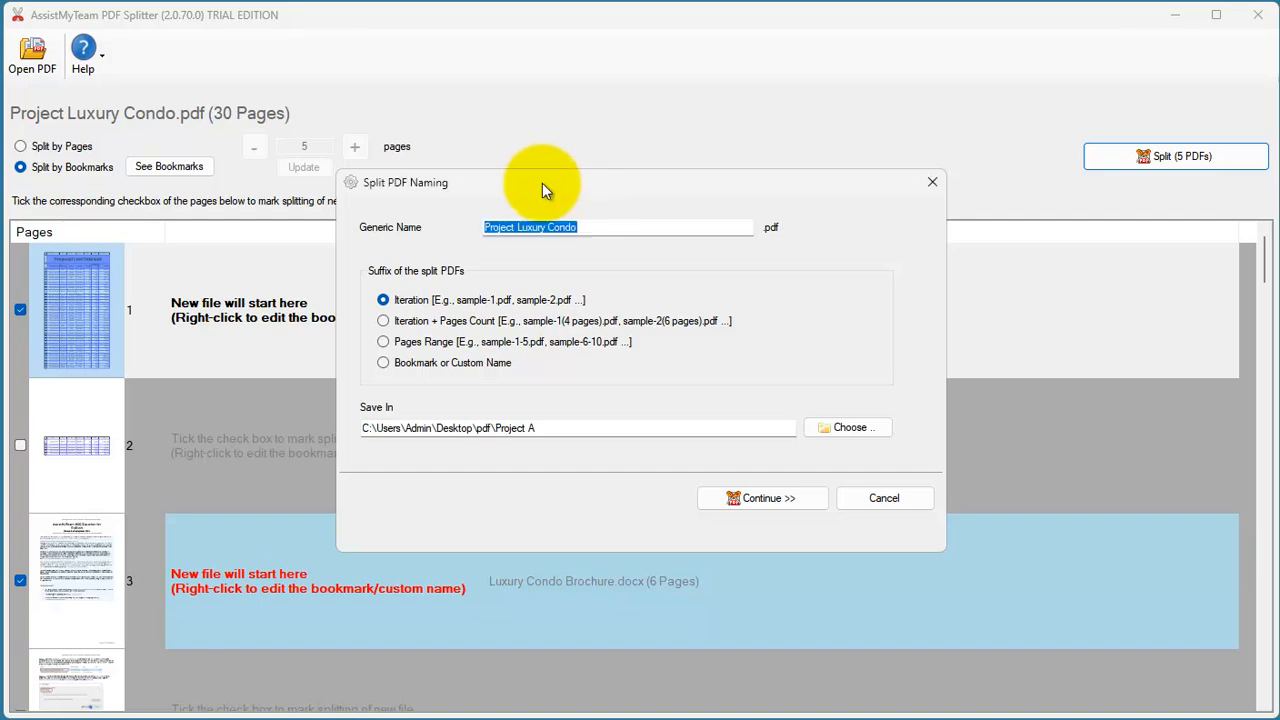
left_click(457, 364)
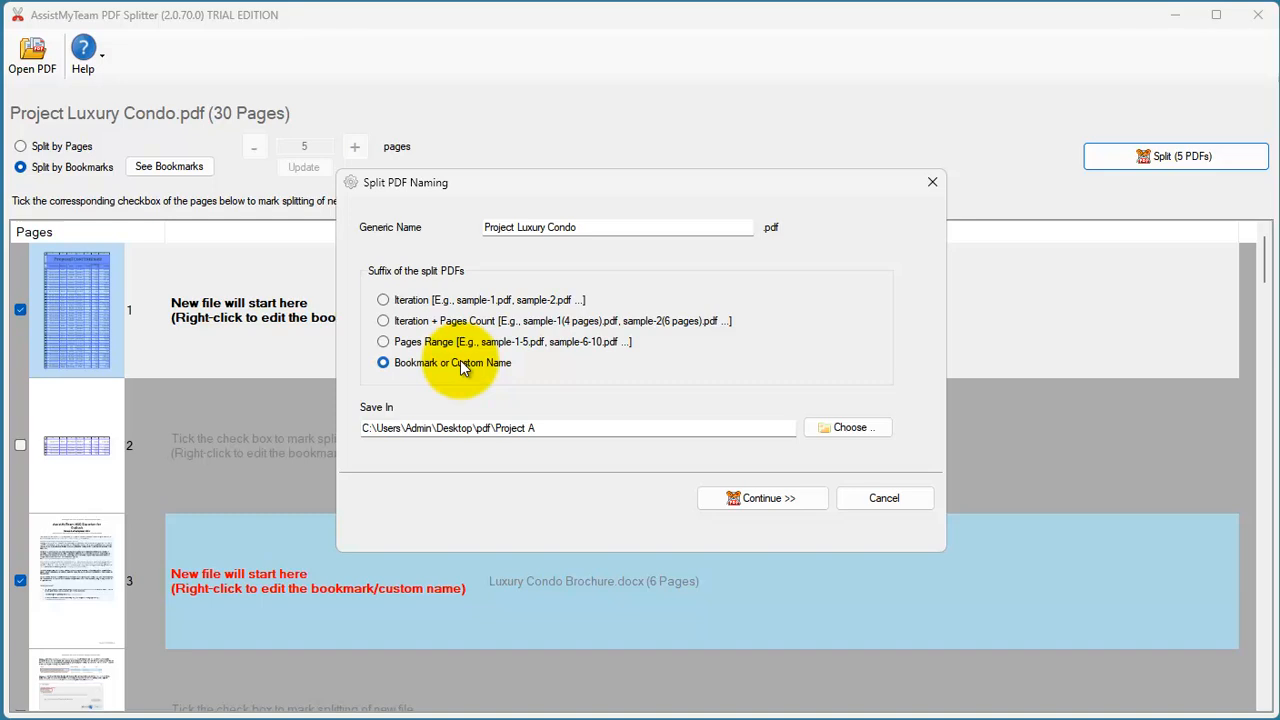
left_click(760, 498)
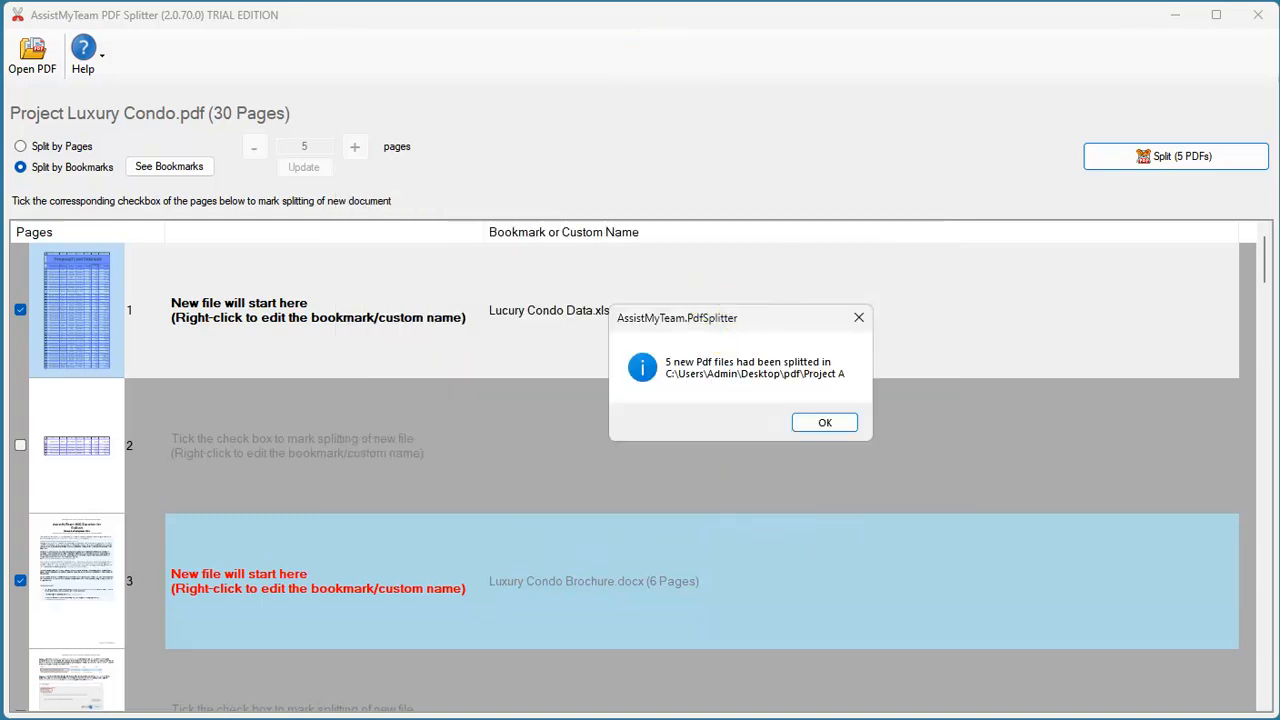
left_click(824, 421)
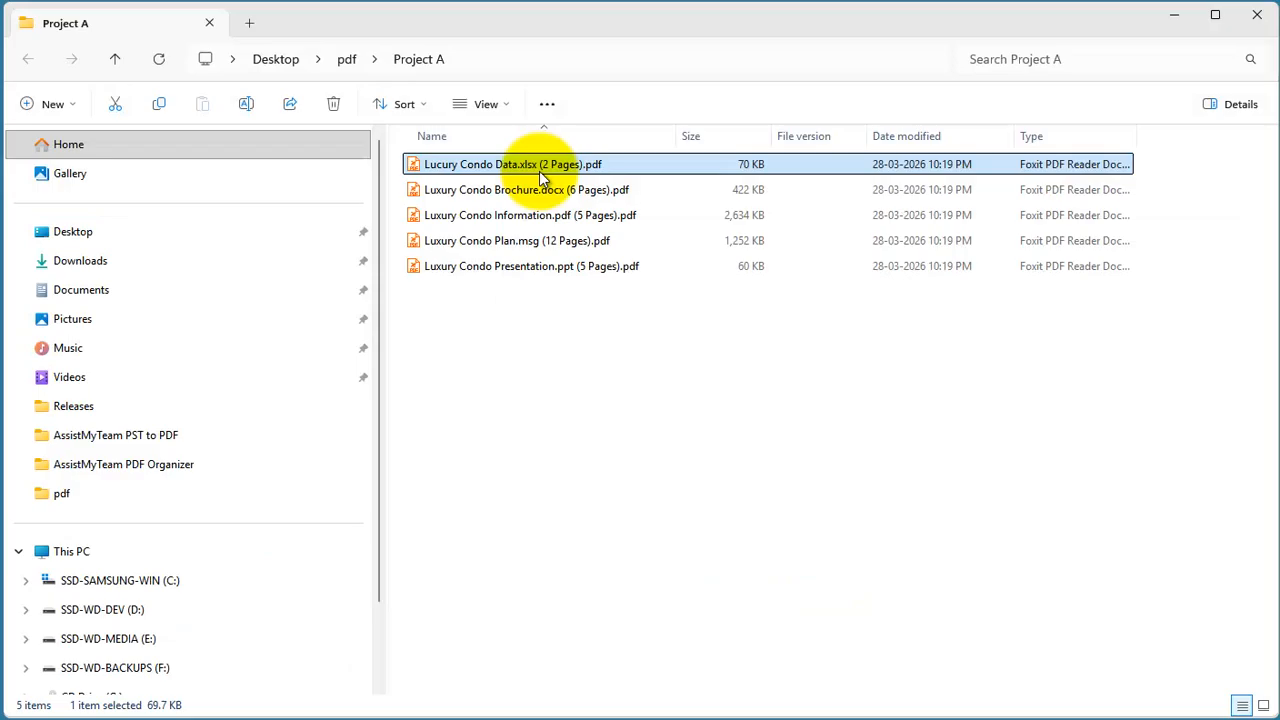
Check the names of the bookmark-based split PDFs in the Project A folder and select them all
left_click(558, 190)
left_click(569, 215)
left_click(573, 240)
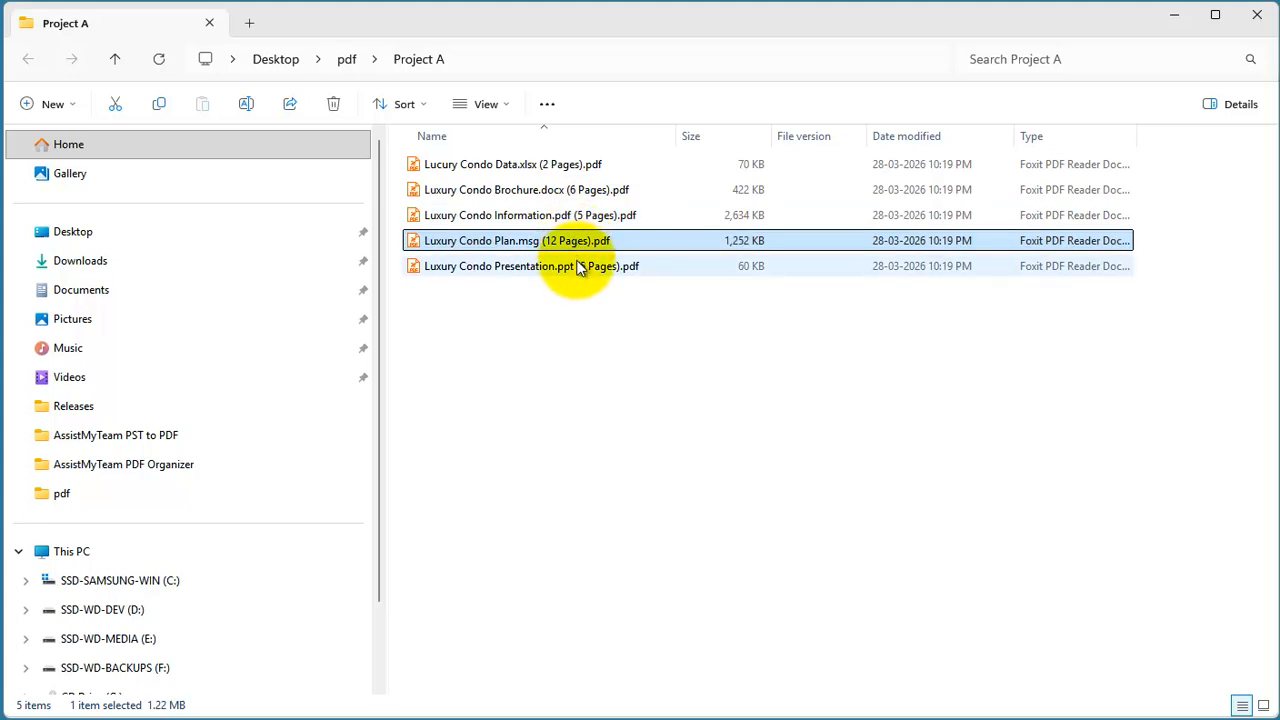
left_click(578, 266)
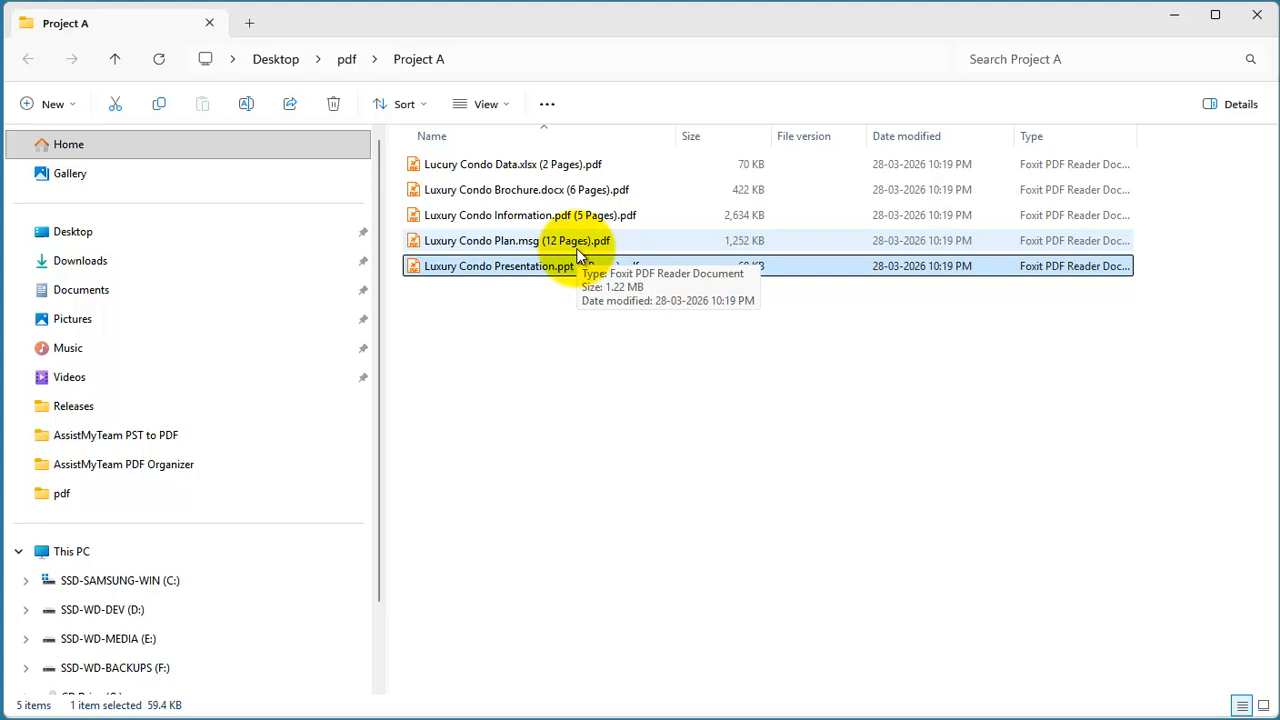
left_click_drag(499, 186, 494, 162)
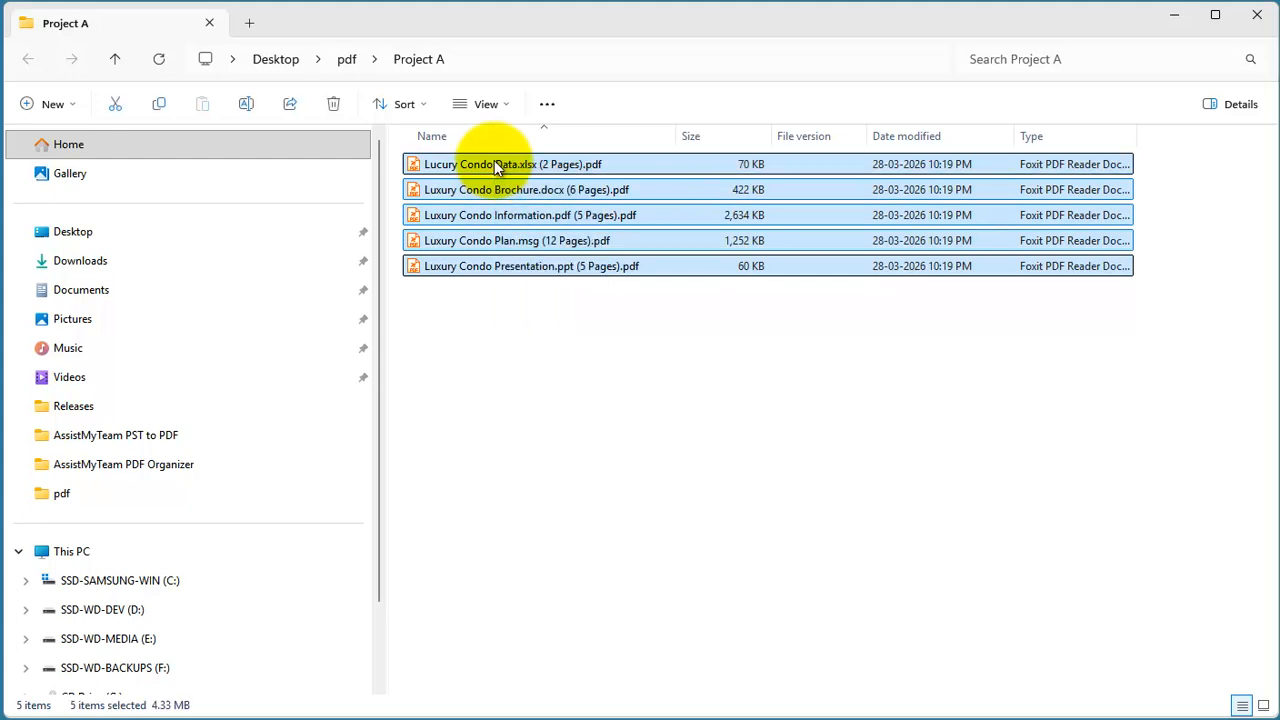